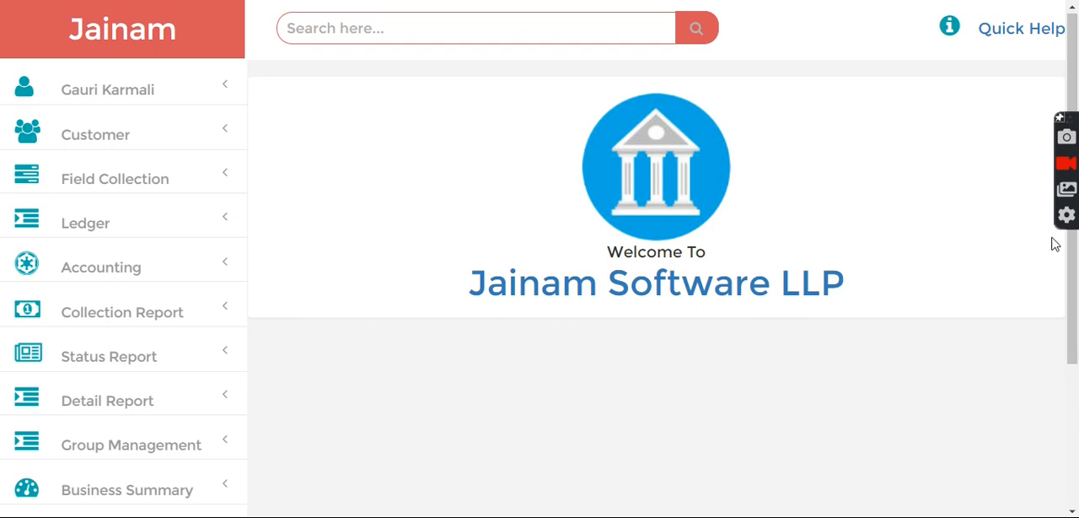
# - Open the HR Management access control list and select Agent 1 Agent as the staff member in the Access Entry Form
pyautogui.moveTo(1071, 81); pyautogui.dragTo(1070, 203)
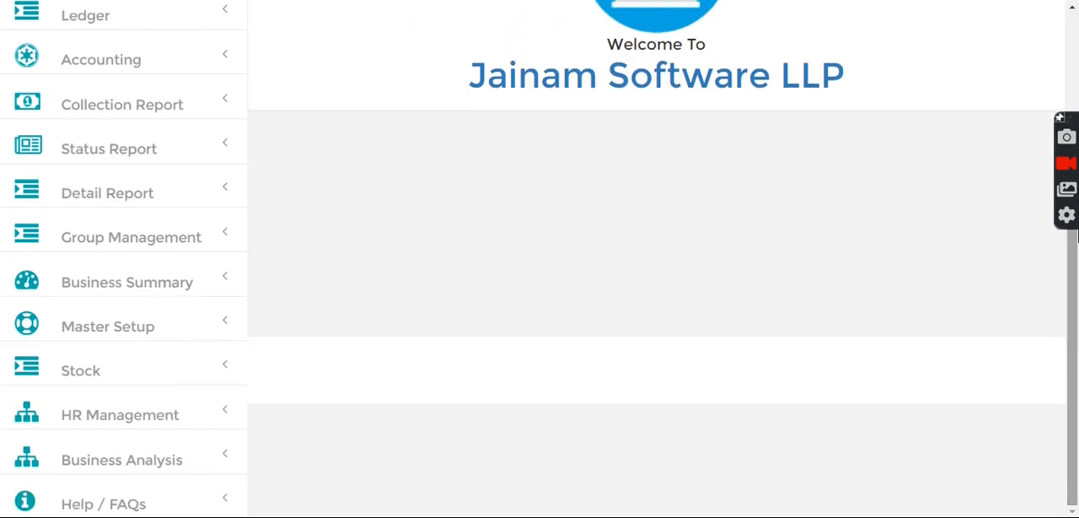
pyautogui.click(116, 428)
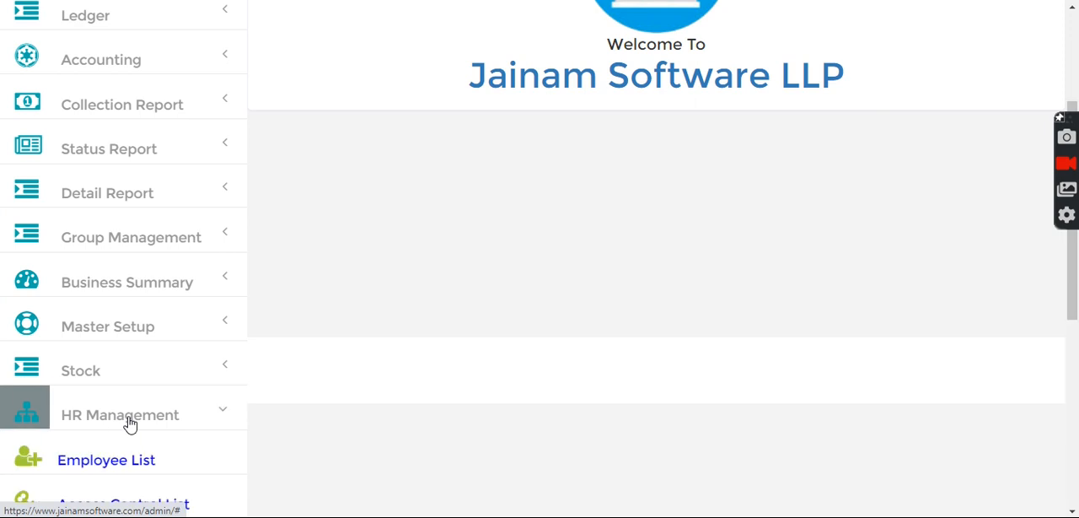
pyautogui.click(161, 502)
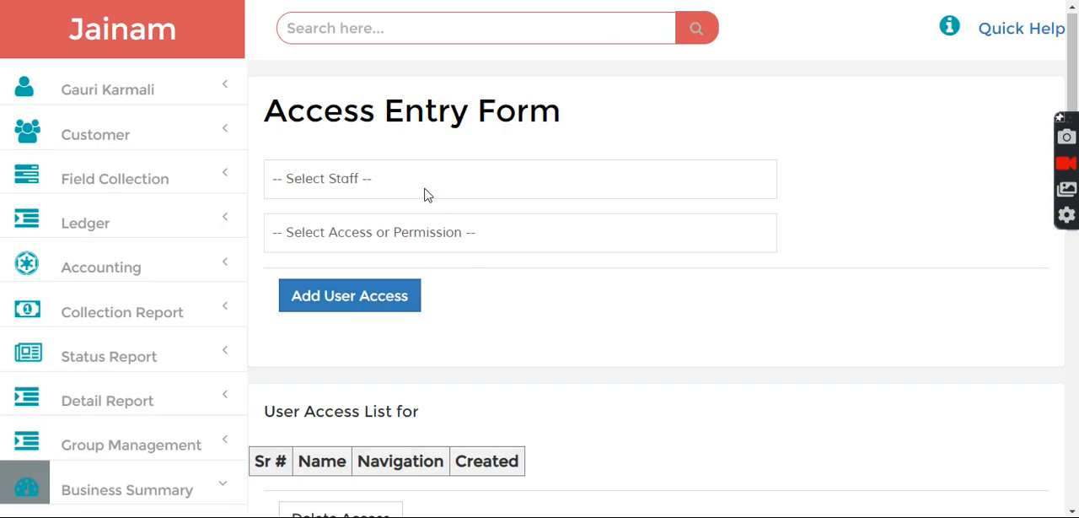
pyautogui.click(425, 195)
pyautogui.click(390, 193)
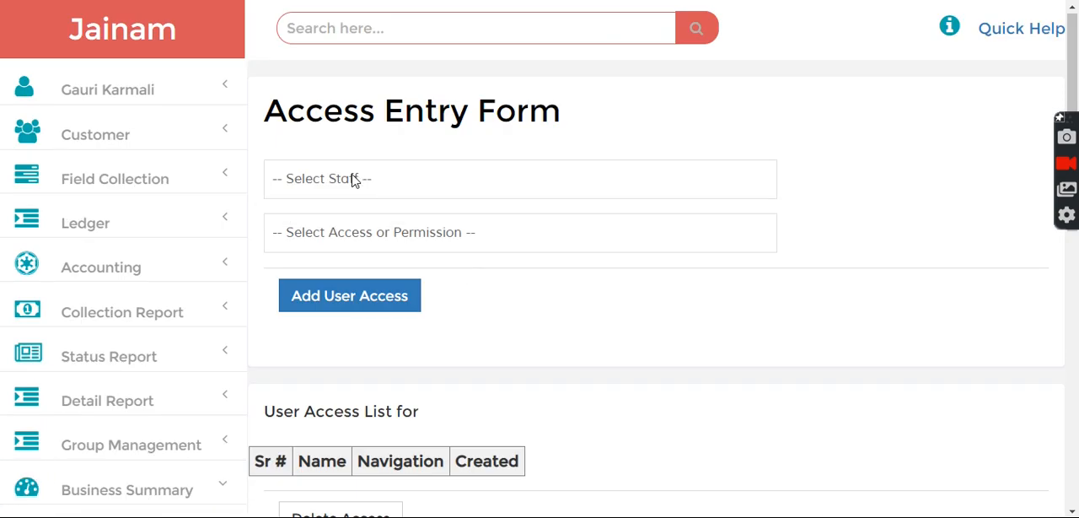
pyautogui.click(350, 179)
pyautogui.click(353, 225)
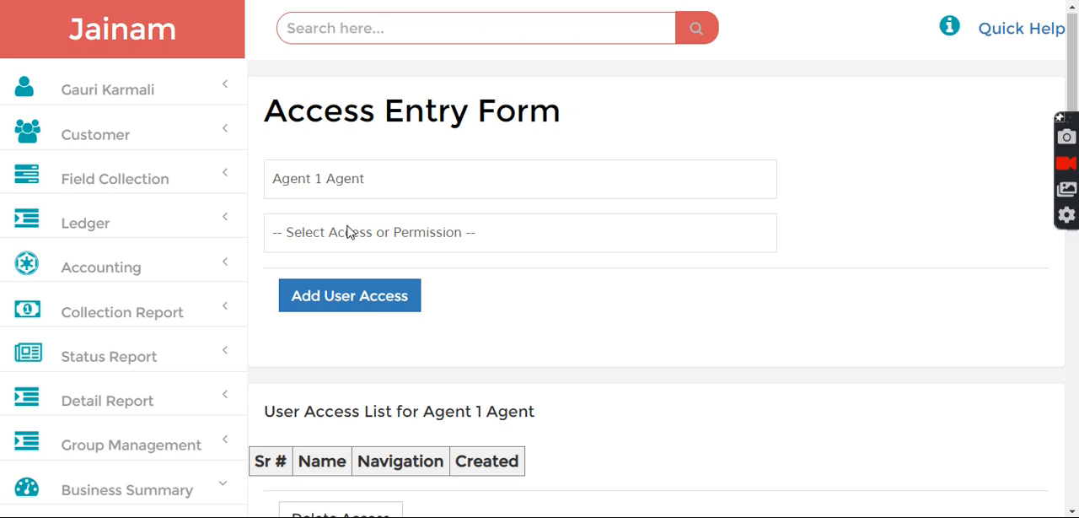
# - Look up the Delete Charges In Loan Creation permission among the available access options without assigning it
pyautogui.click(349, 232)
pyautogui.scroll(-1, 548, 157)
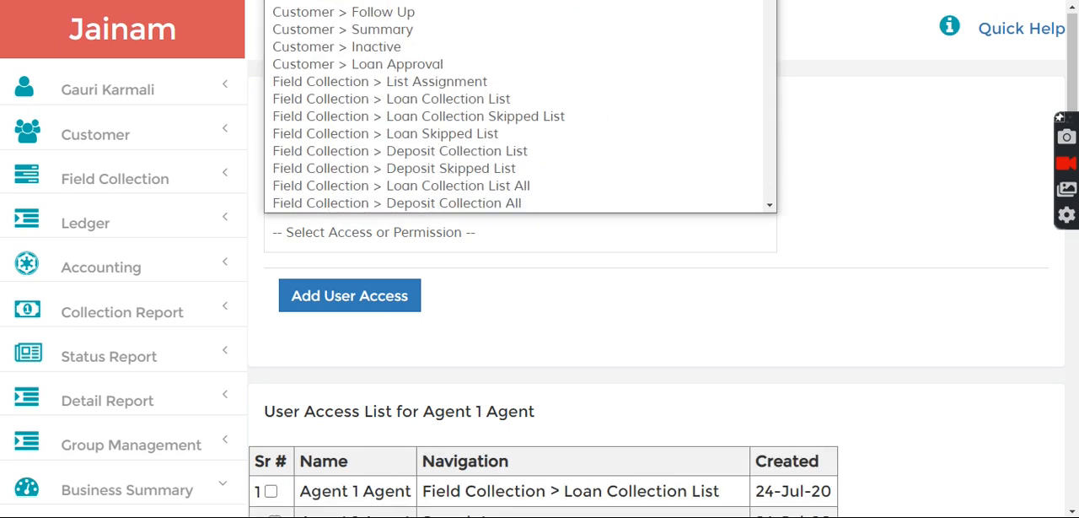
pyautogui.moveTo(770, 17); pyautogui.dragTo(770, 194)
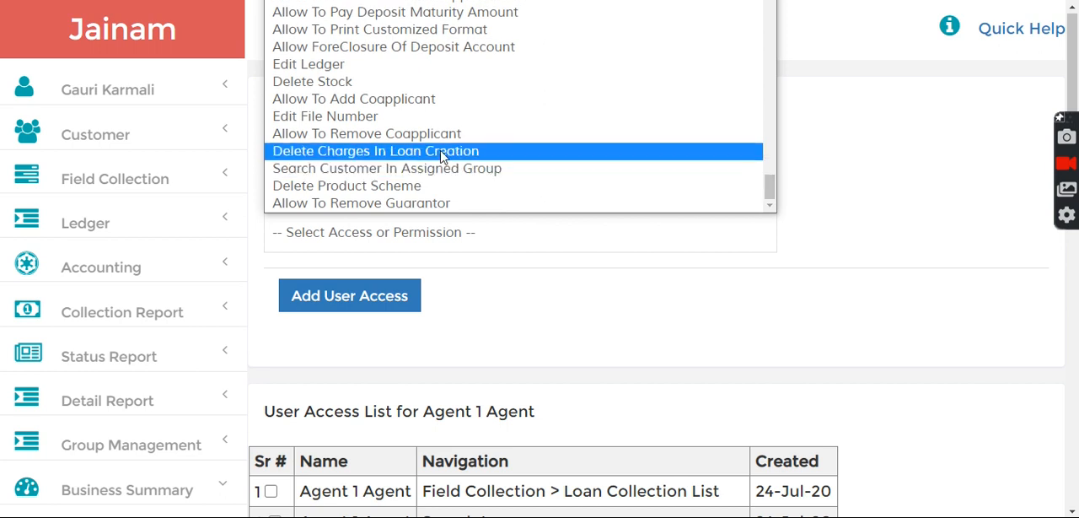
pyautogui.click(855, 284)
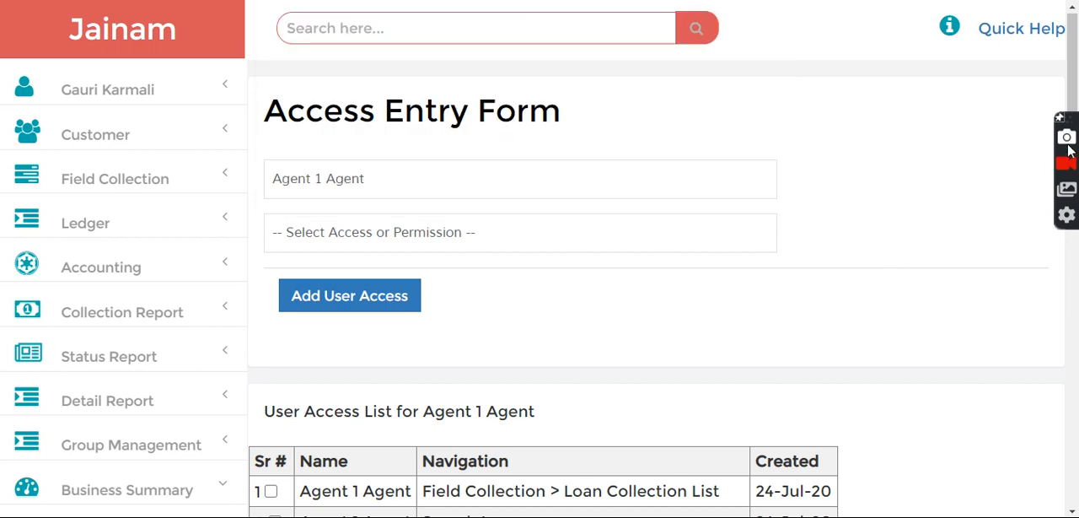
pyautogui.moveTo(1072, 101)
pyautogui.mouseDown()
pyautogui.moveTo(1075, 283)
pyautogui.moveTo(1073, 93)
pyautogui.mouseUp()
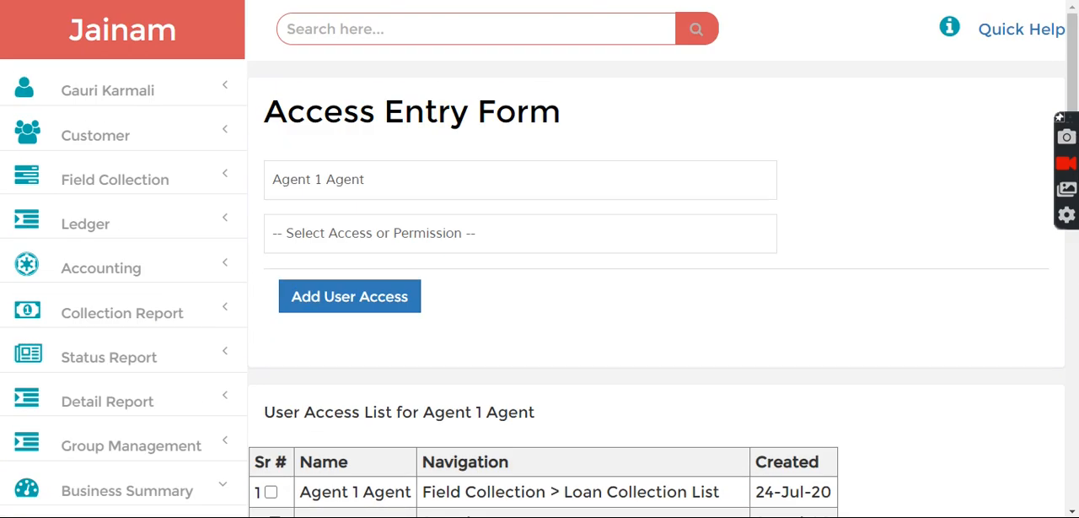
# - Sign out of the current account and log in with the agent's username and password
pyautogui.click(116, 94)
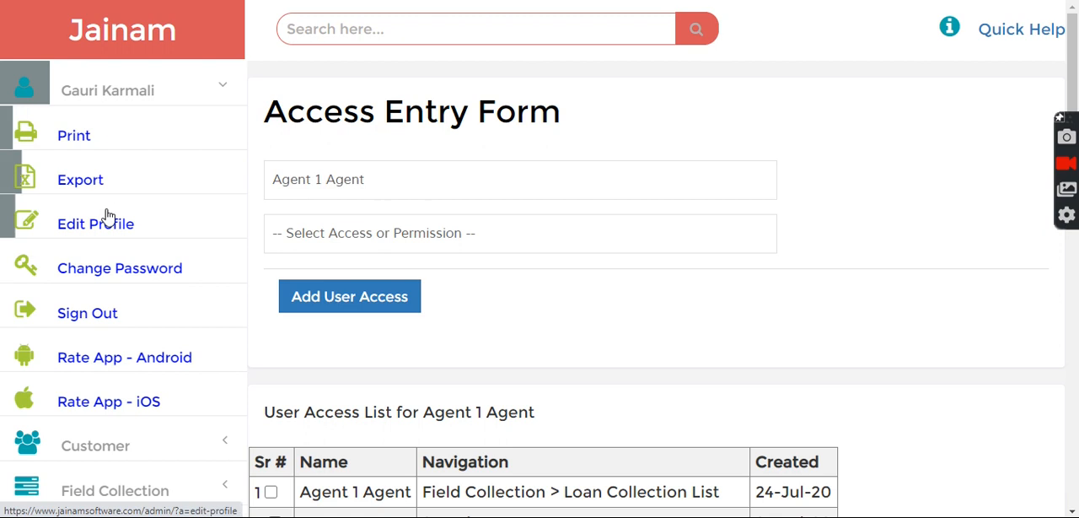
pyautogui.click(94, 313)
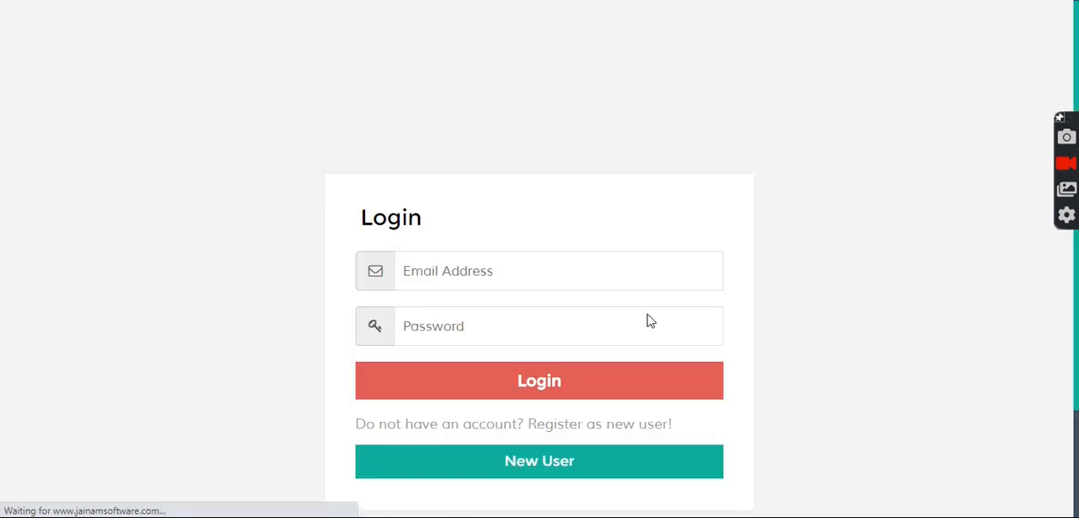
pyautogui.click(474, 264)
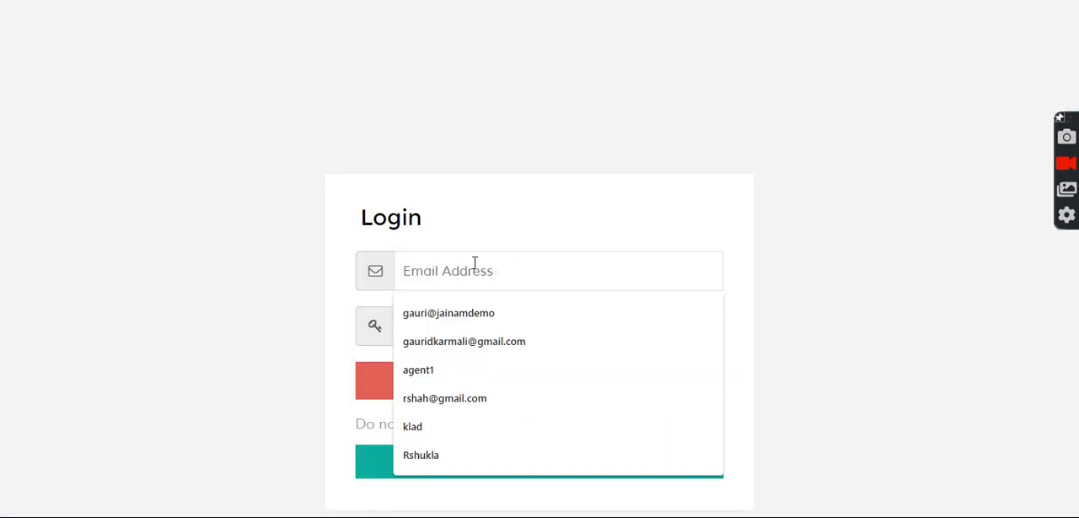
pyautogui.write('agent1')
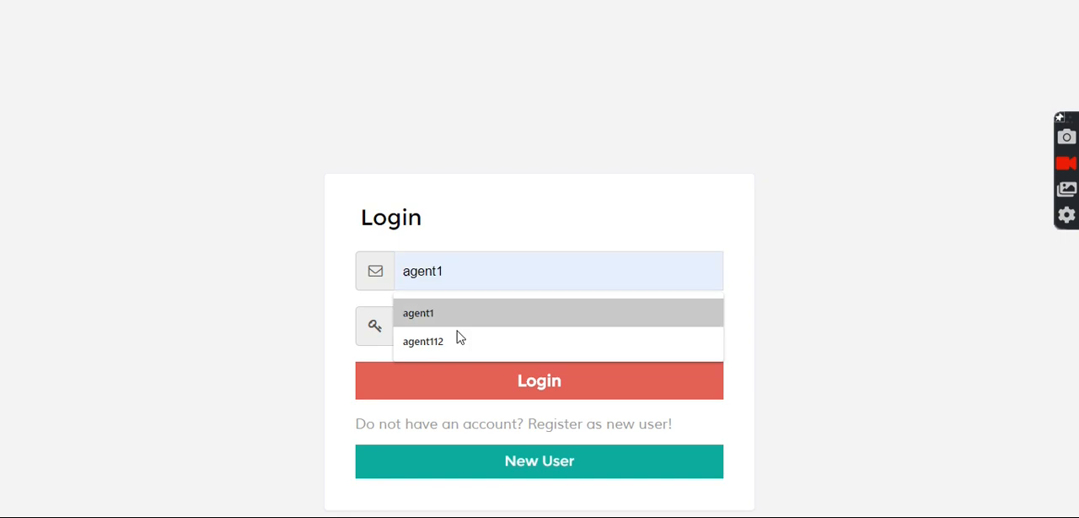
pyautogui.click(455, 314)
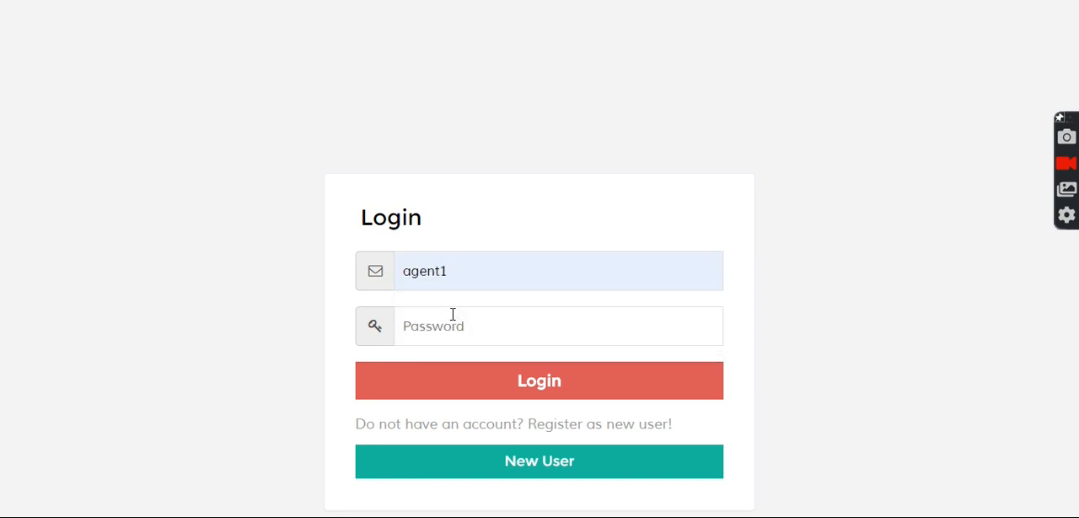
pyautogui.write('•')
pyautogui.click(539, 388)
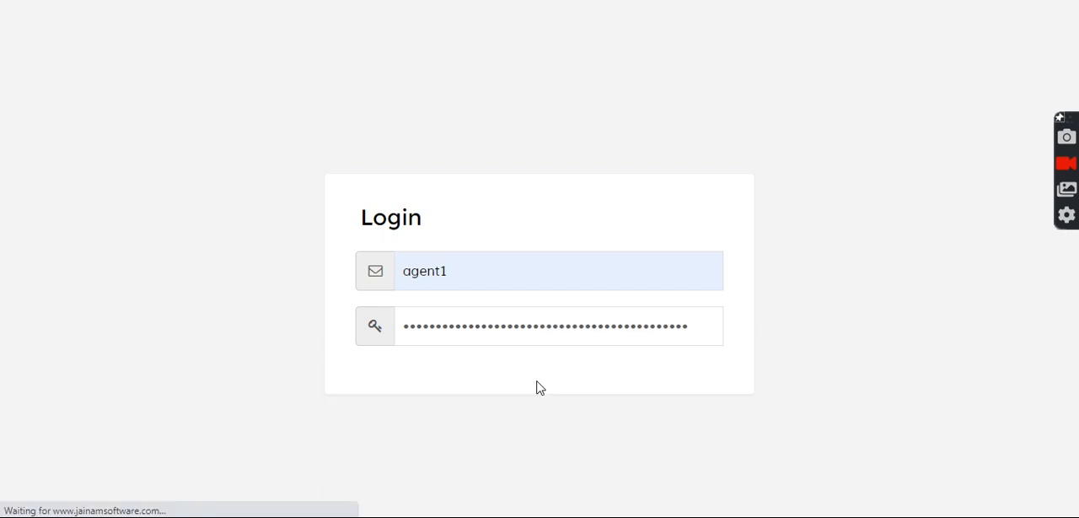
# - List the customers created on 07/29/2020 in the customer Daily List
pyautogui.click(82, 137)
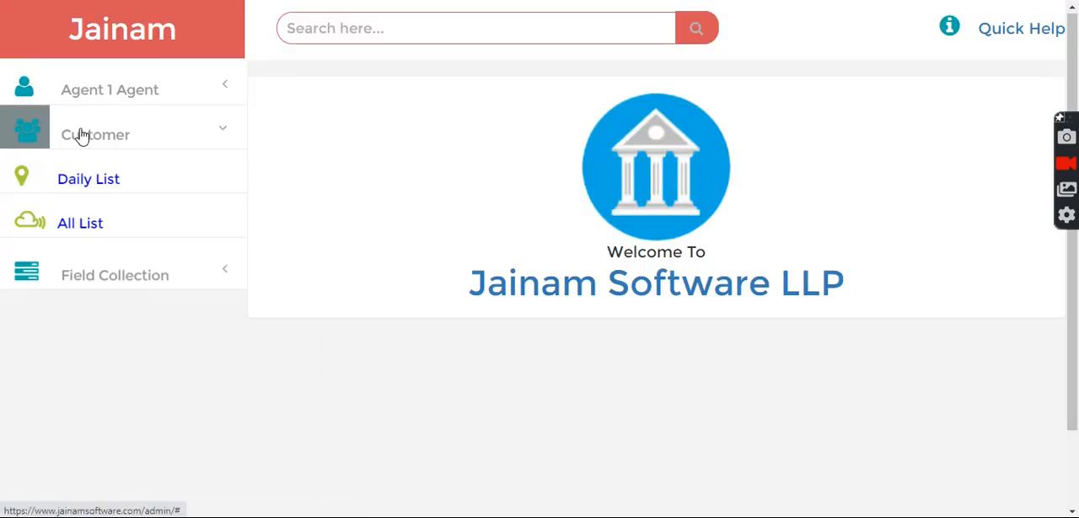
pyautogui.click(87, 190)
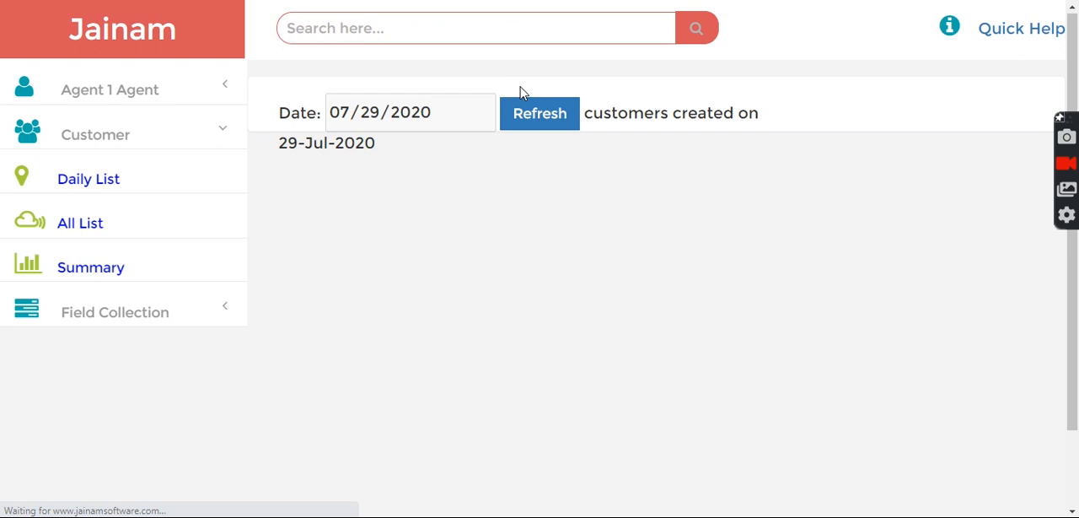
pyautogui.click(515, 116)
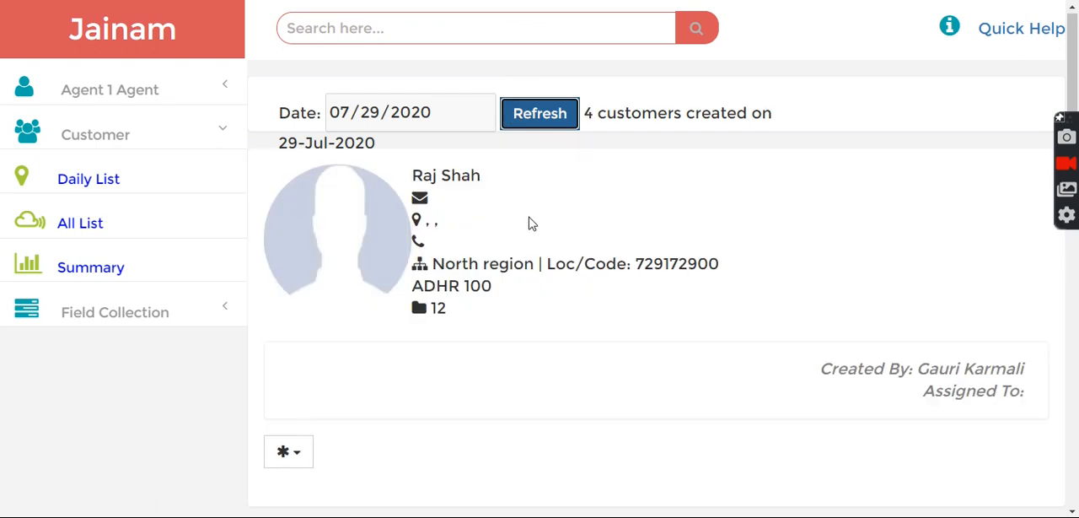
# - Start creating a loan for the first customer in the daily list
pyautogui.click(291, 462)
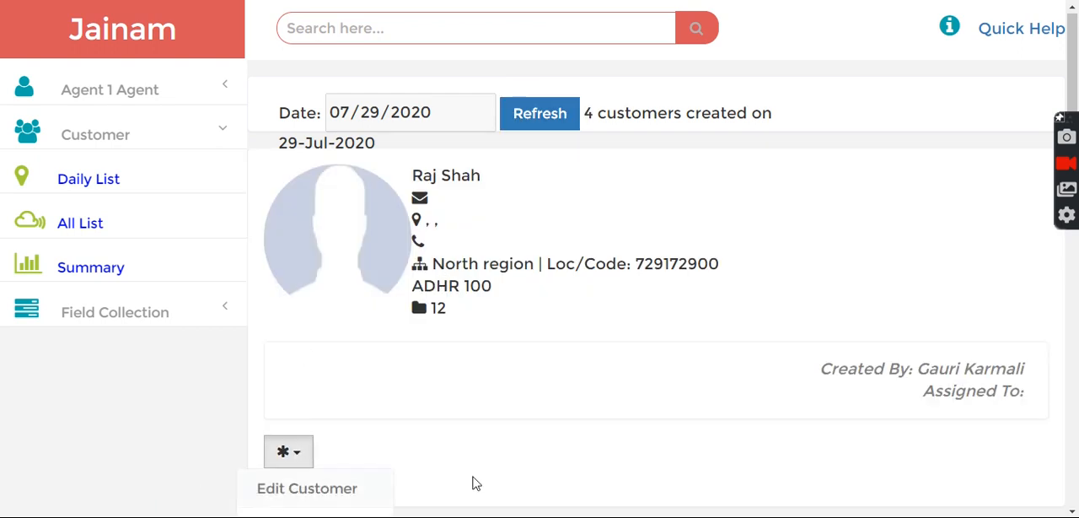
pyautogui.scroll(-1, 483, 481)
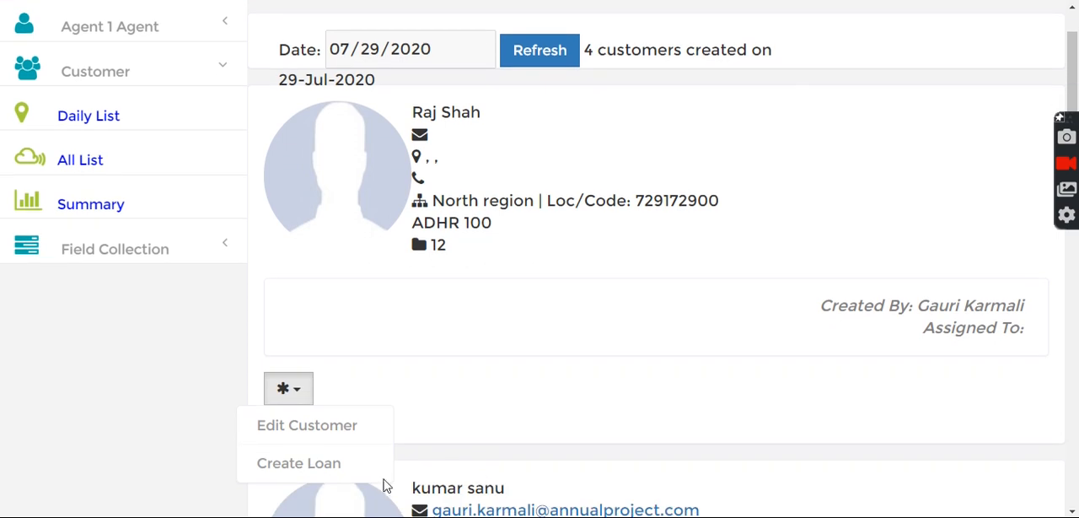
pyautogui.click(326, 477)
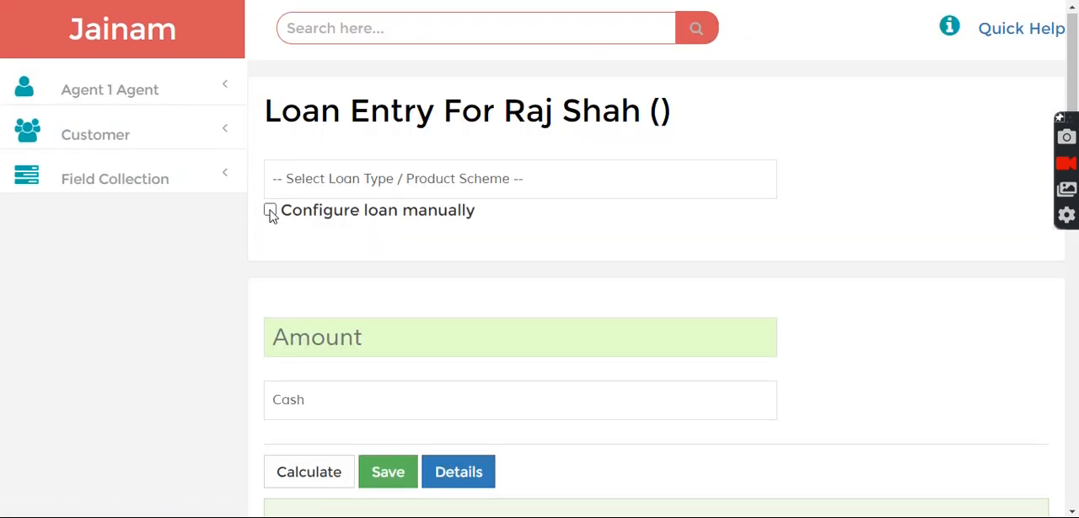
# - Enable manual loan configuration and set the loan amount to 10000
pyautogui.click(269, 211)
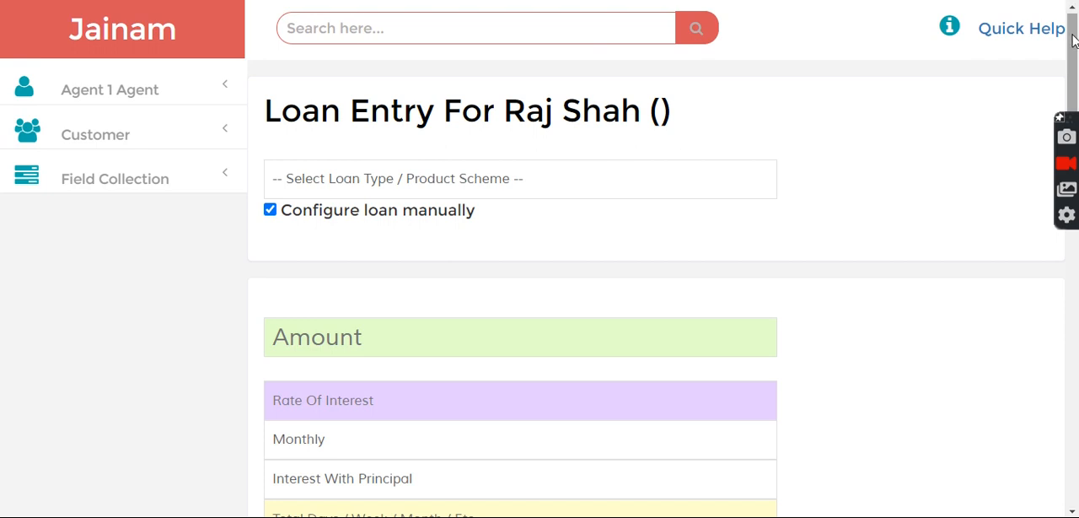
pyautogui.moveTo(1075, 42); pyautogui.dragTo(1074, 80)
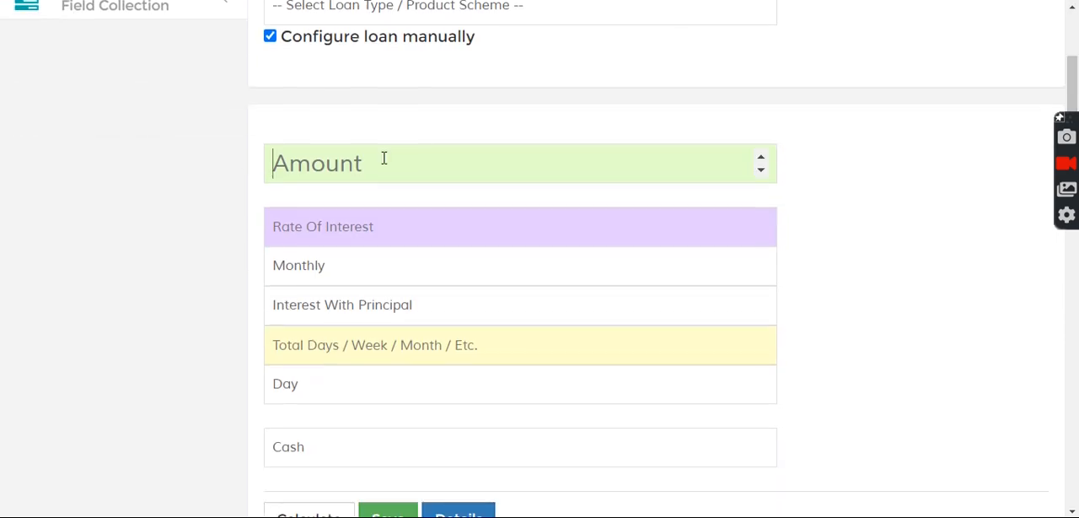
pyautogui.write('10000')
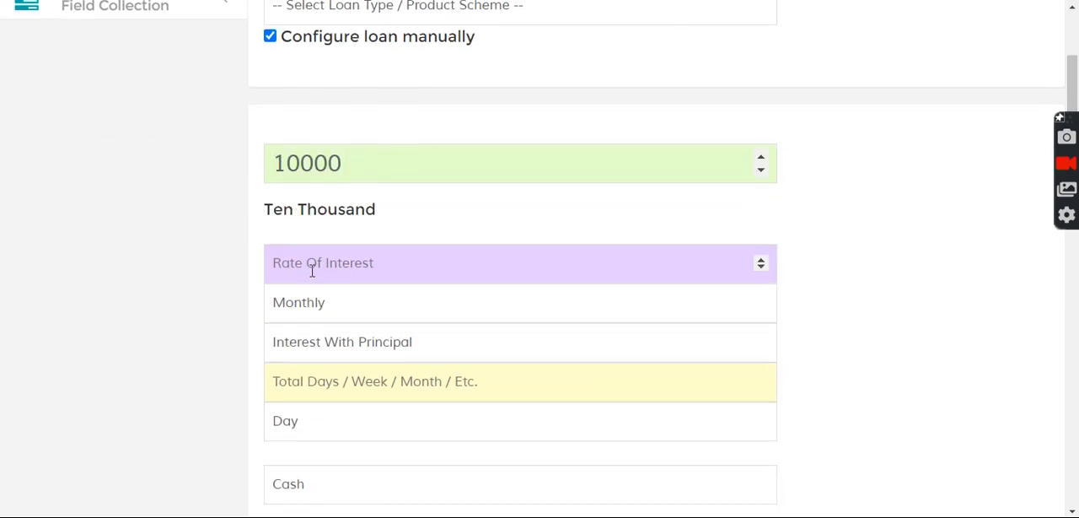
pyautogui.write('2')
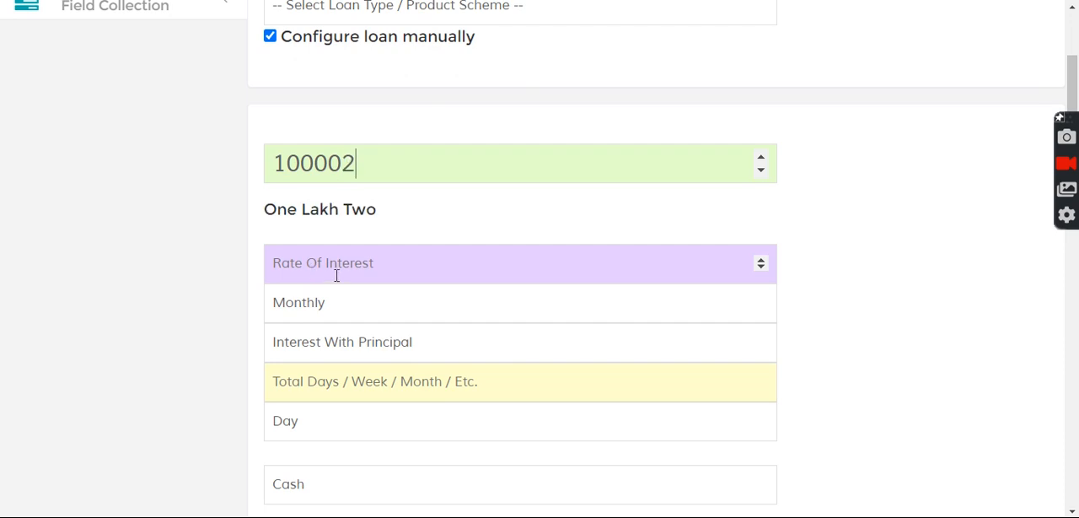
pyautogui.press('BackSpace')
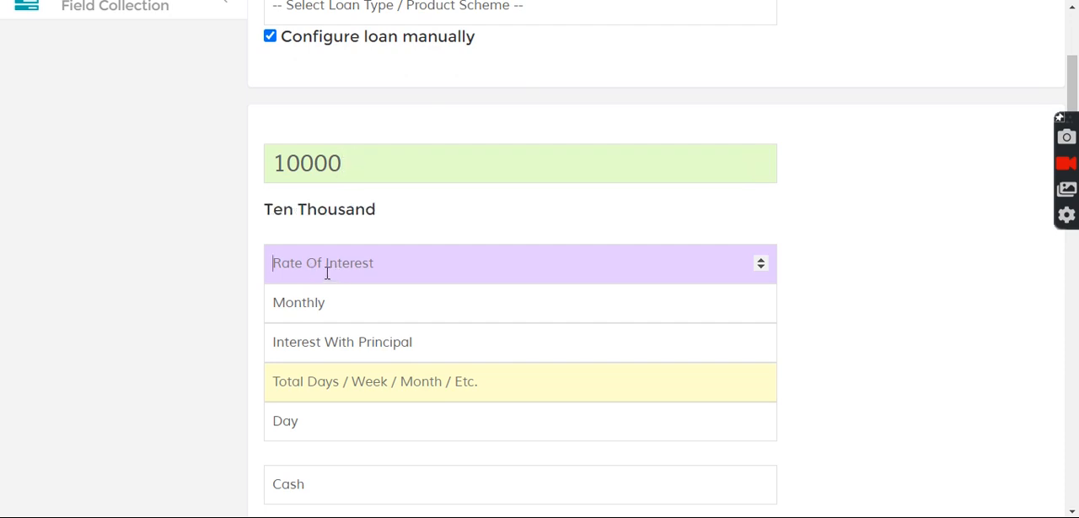
# - Set the rate of interest to 2 and the loan duration to 12 months
pyautogui.click(327, 272)
pyautogui.write('2')
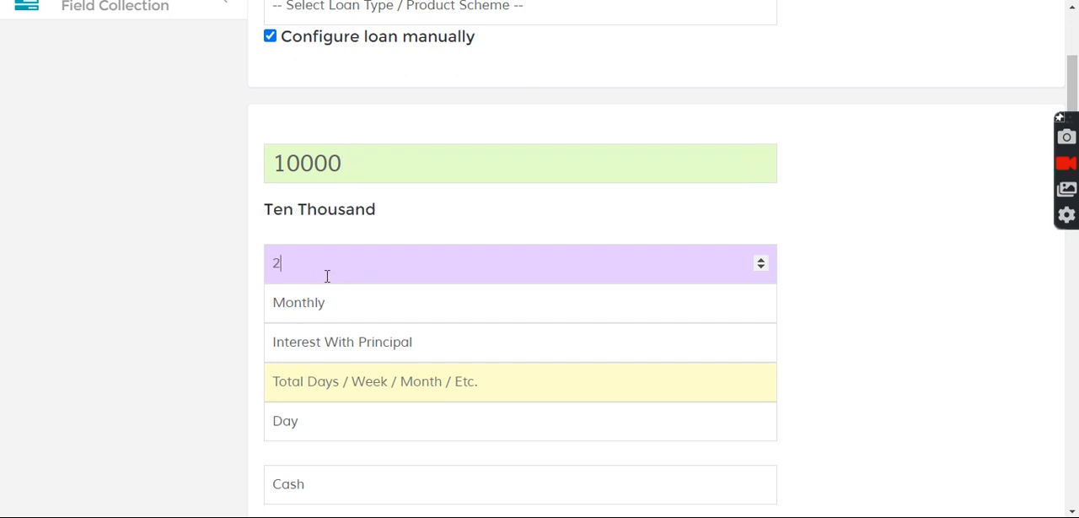
pyautogui.click(337, 379)
pyautogui.write('12')
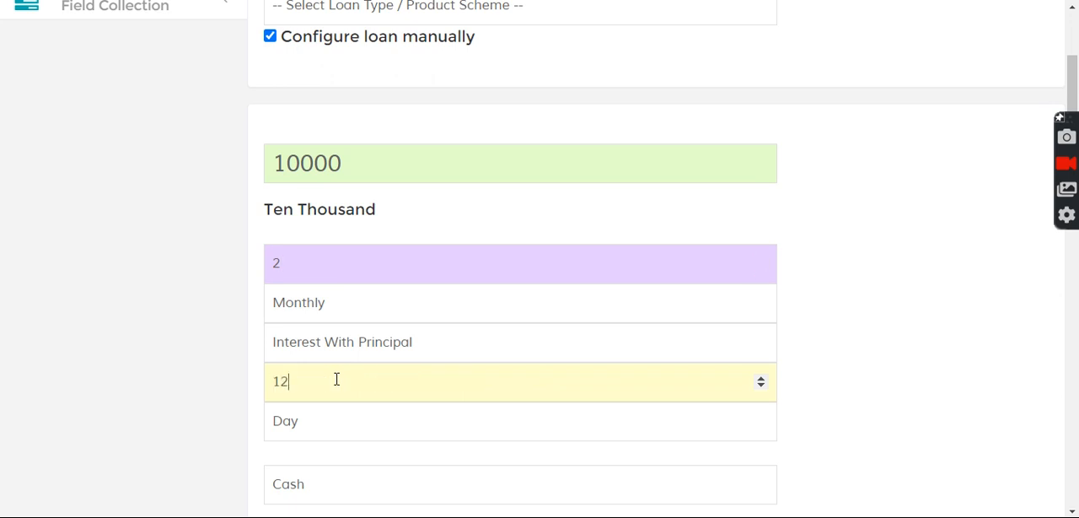
pyautogui.click(308, 437)
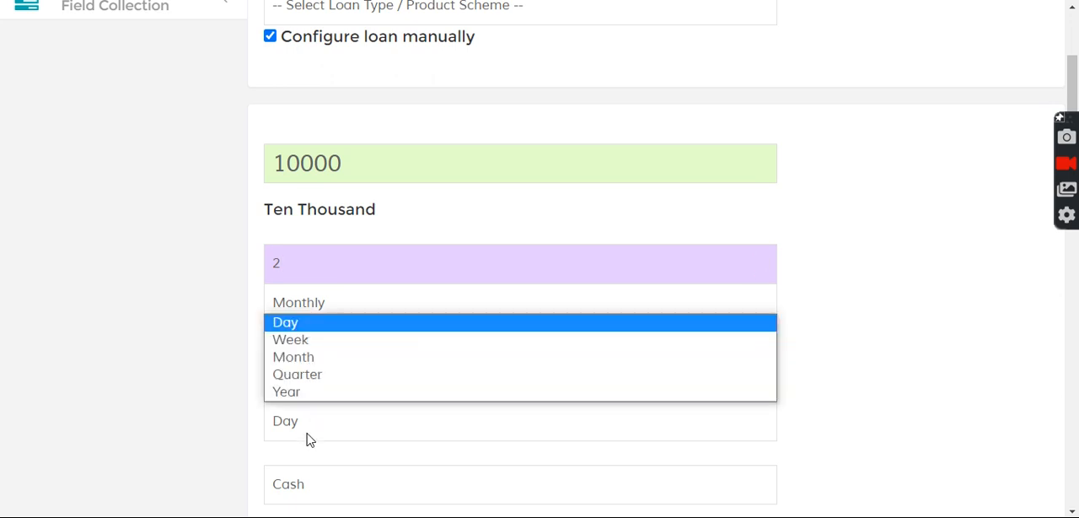
pyautogui.click(310, 358)
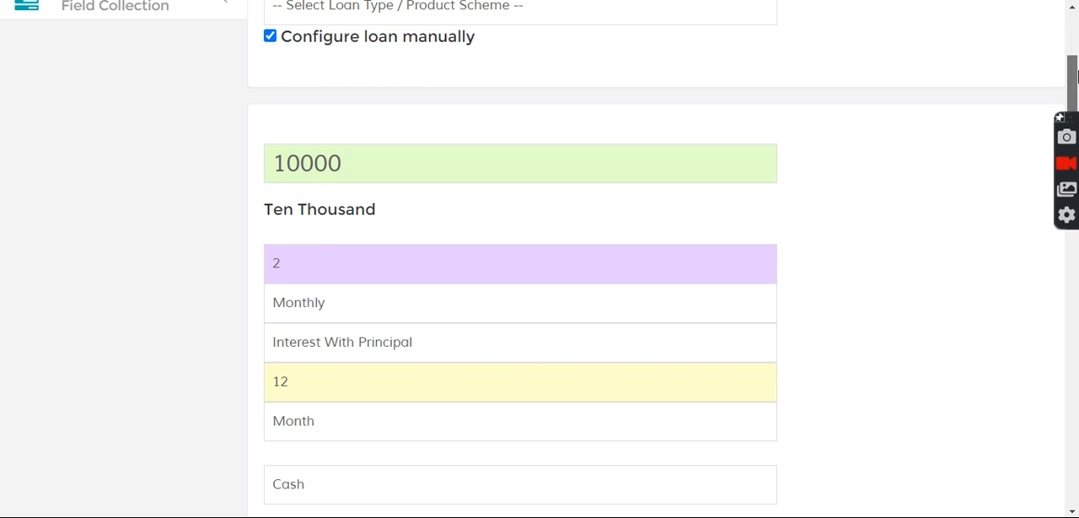
# - Examine the default ledgers and amounts in the Fees / Charges section of the loan form
pyautogui.moveTo(1073, 85); pyautogui.dragTo(1072, 249)
pyautogui.scroll(-6, 987, 280)
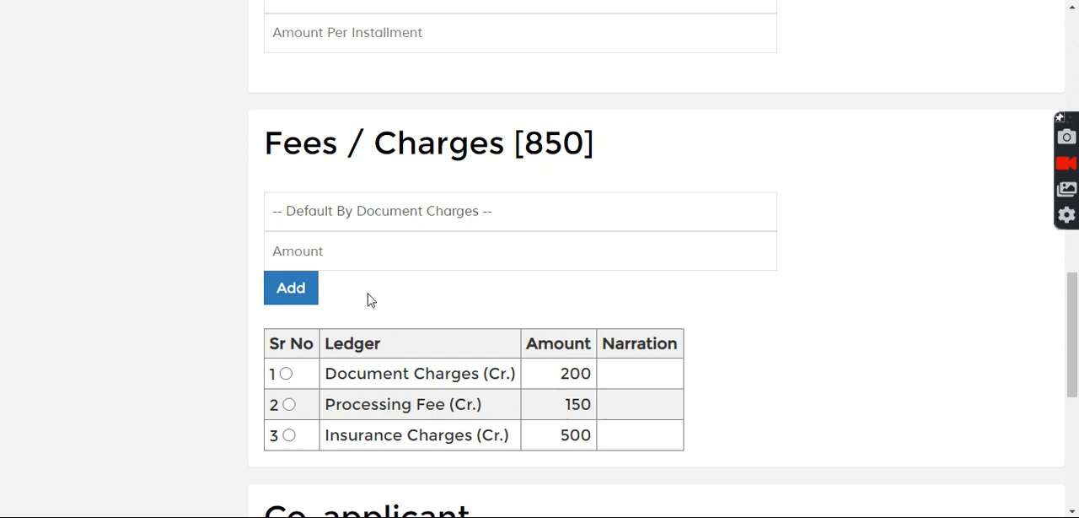
# - Try a loan amount of 100000 and check how the Fees / Charges amounts respond
pyautogui.moveTo(1075, 356); pyautogui.dragTo(1076, 118)
pyautogui.scroll(-2, 258, 242)
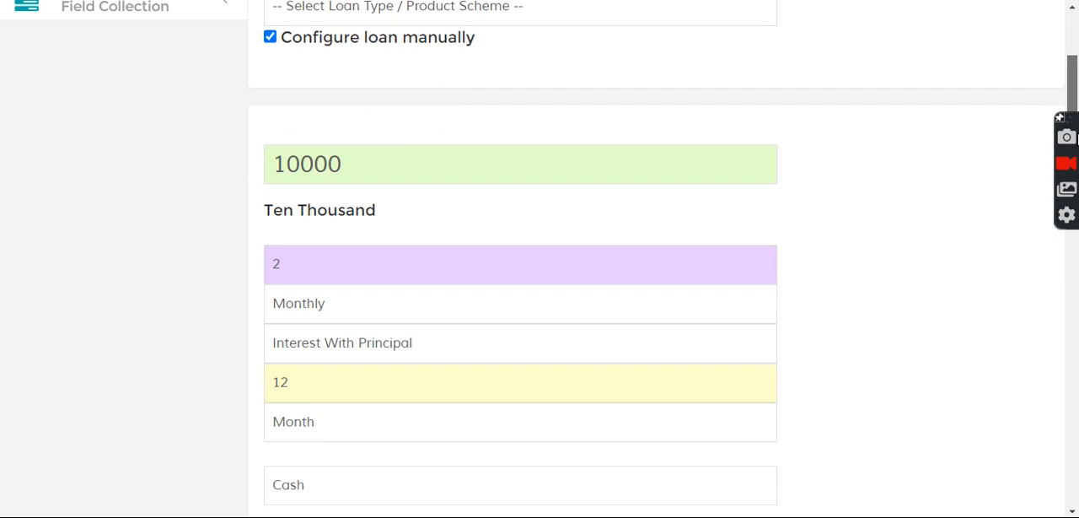
pyautogui.click(370, 156)
pyautogui.write('0')
pyautogui.moveTo(1076, 67); pyautogui.dragTo(1075, 277)
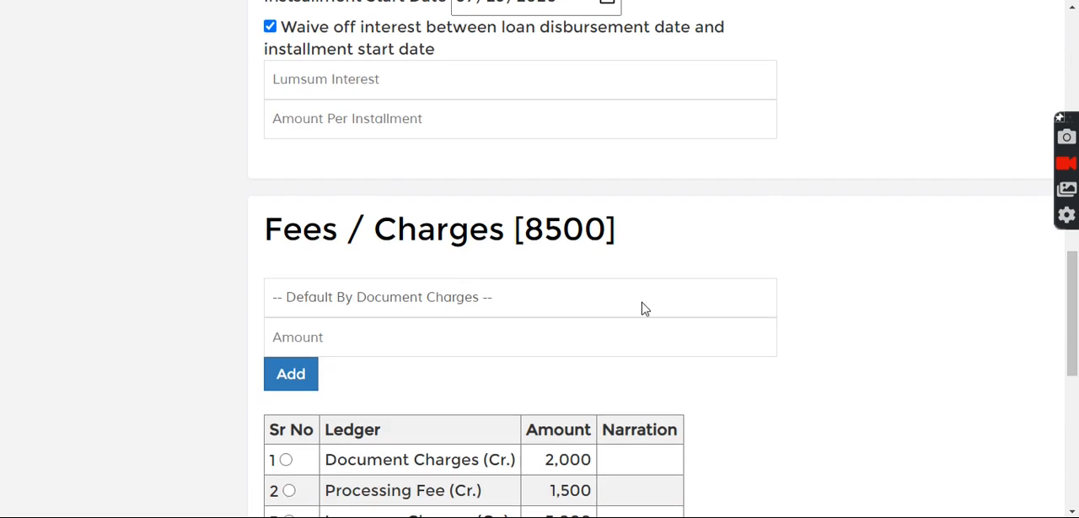
# - Set the loan amount back to 10000 and review the Fees / Charges table again
pyautogui.moveTo(1075, 358); pyautogui.dragTo(1076, 99)
pyautogui.press('BackSpace')
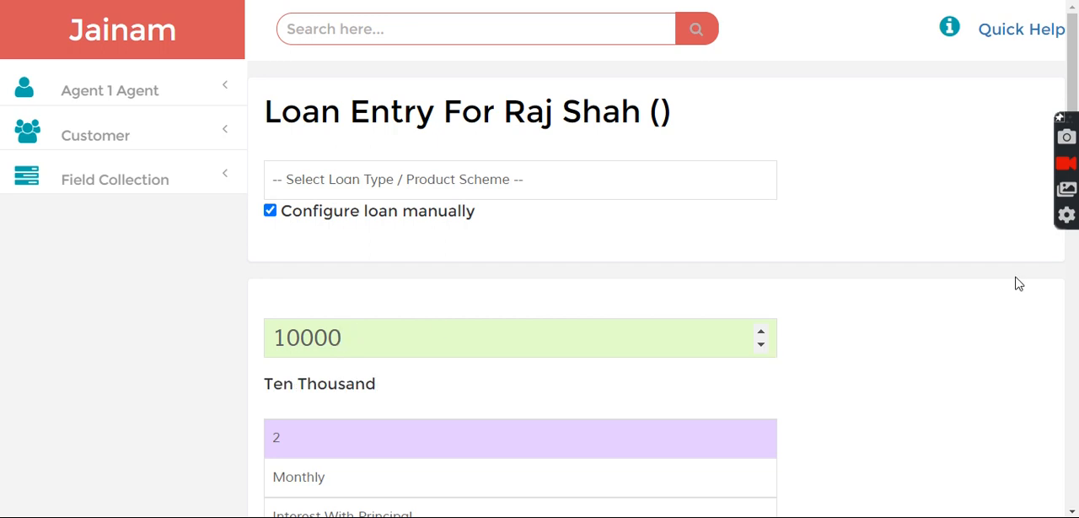
pyautogui.moveTo(1076, 122); pyautogui.dragTo(1076, 383)
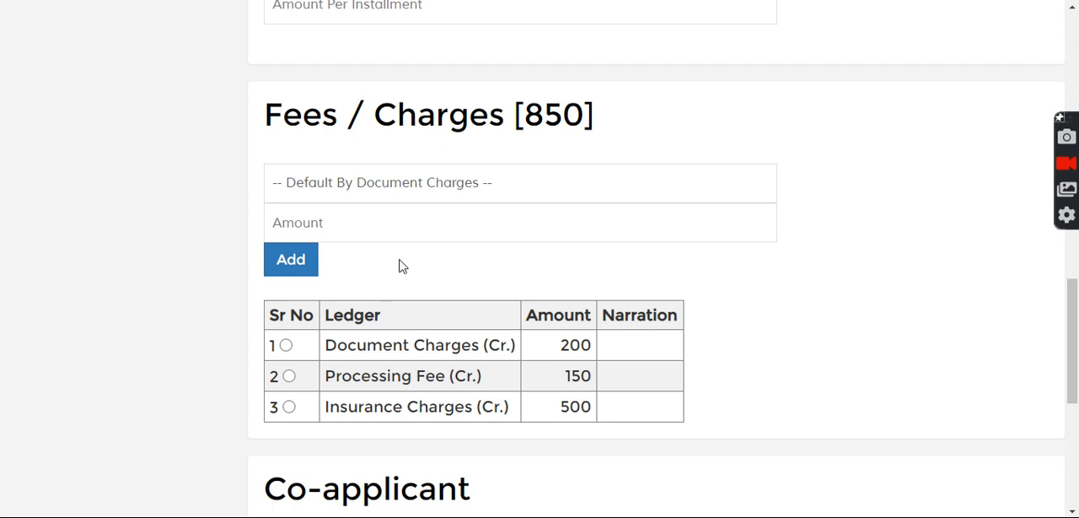
# - Add Registration Charges (Cr.) of 200 to the loan's Fees / Charges and save the loan
pyautogui.click(402, 186)
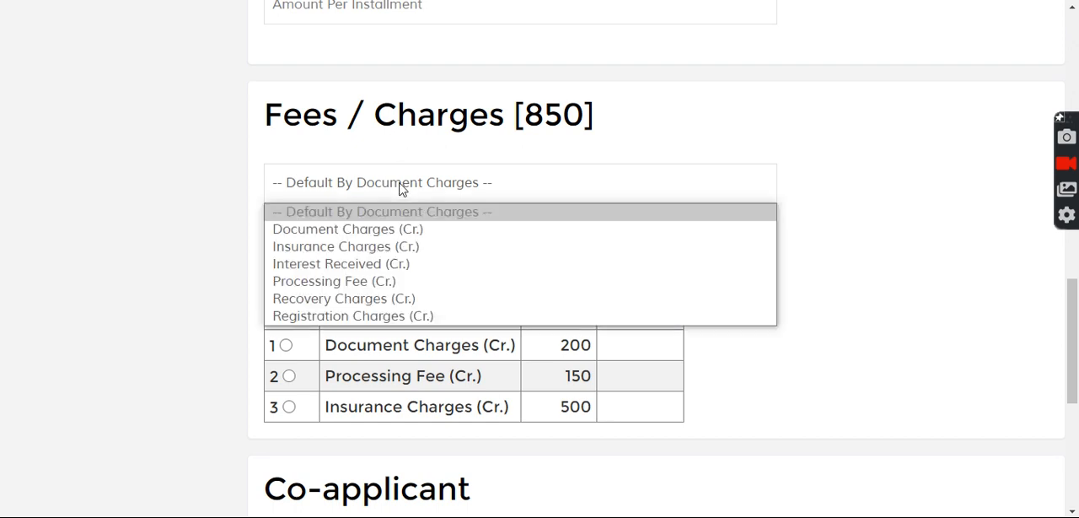
pyautogui.click(363, 315)
pyautogui.write('200')
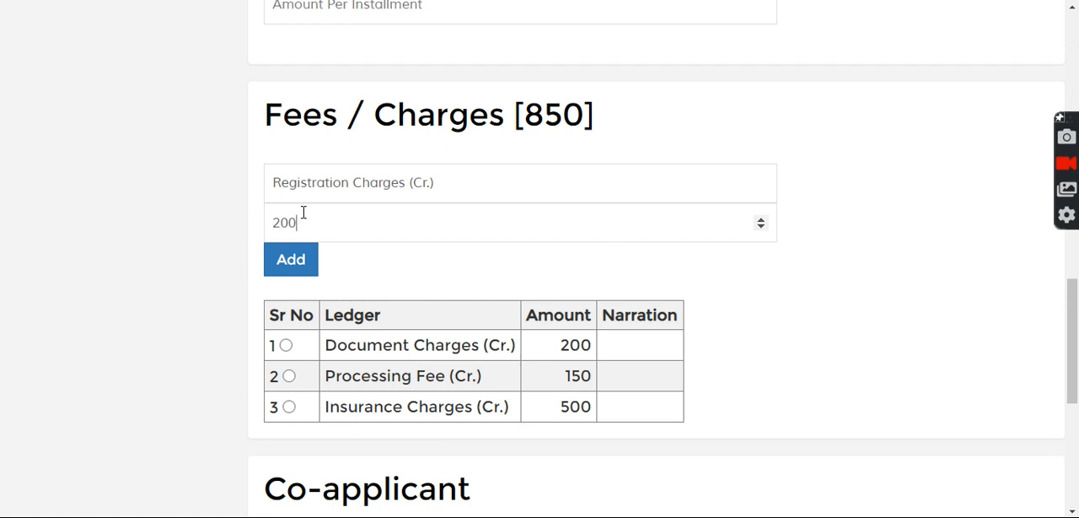
pyautogui.click(294, 263)
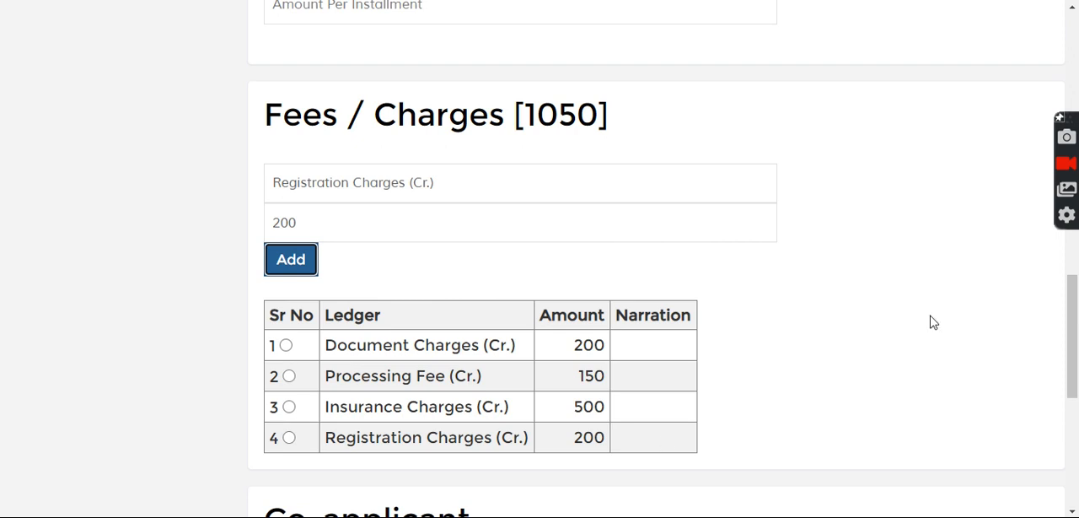
pyautogui.moveTo(1076, 327); pyautogui.dragTo(1067, 158)
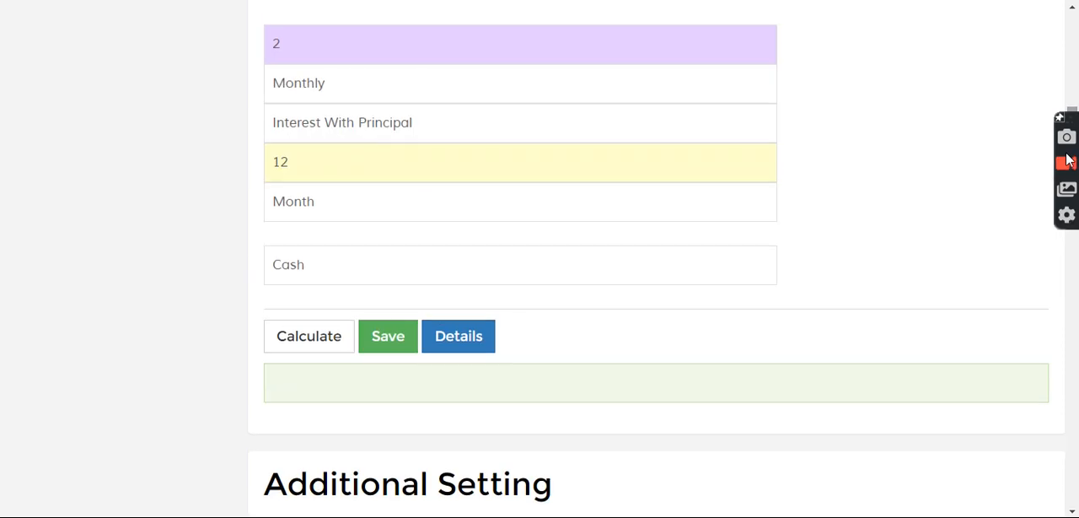
pyautogui.click(399, 342)
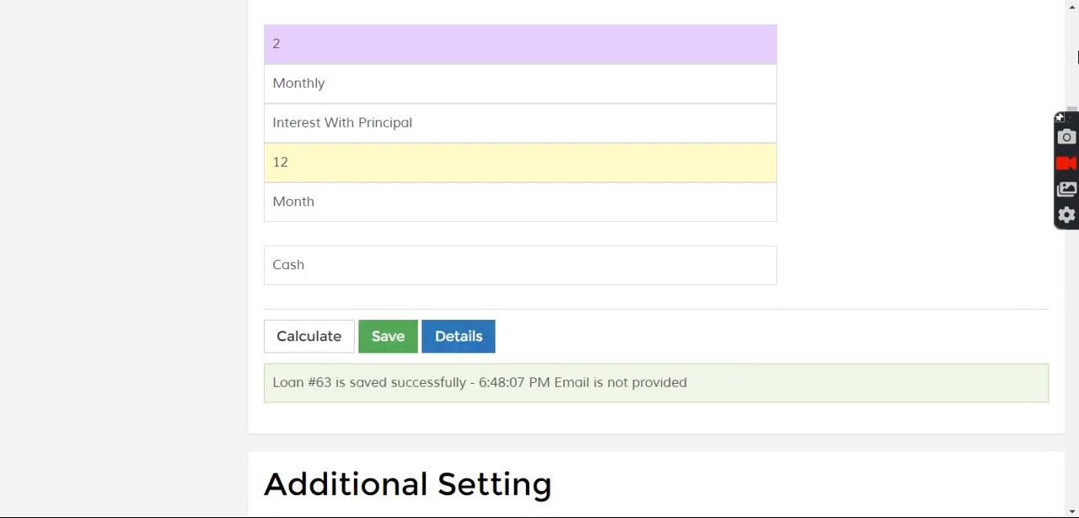
# - Search for the newly saved loan by its loan number from the agent account
pyautogui.click(1075, 37)
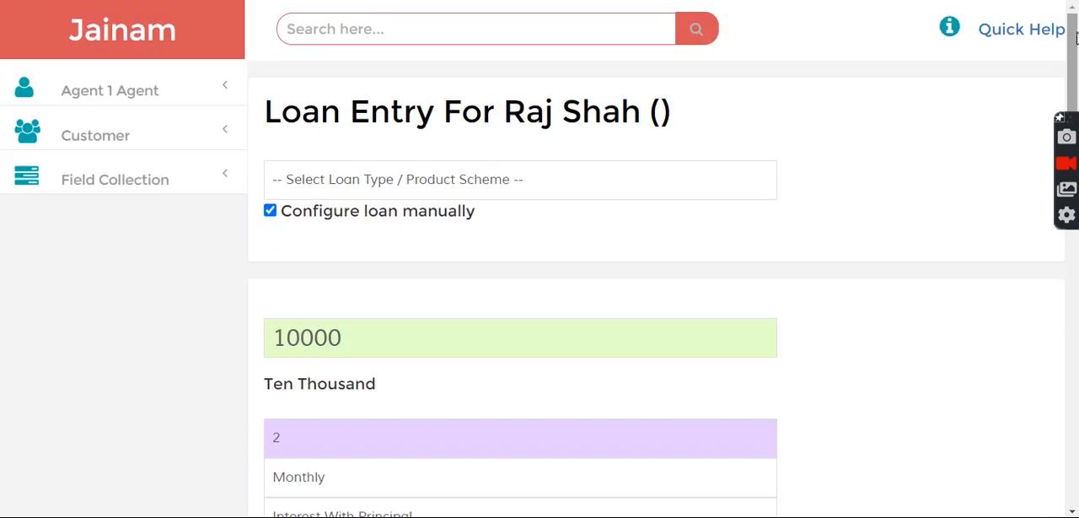
pyautogui.click(345, 39)
pyautogui.write('63')
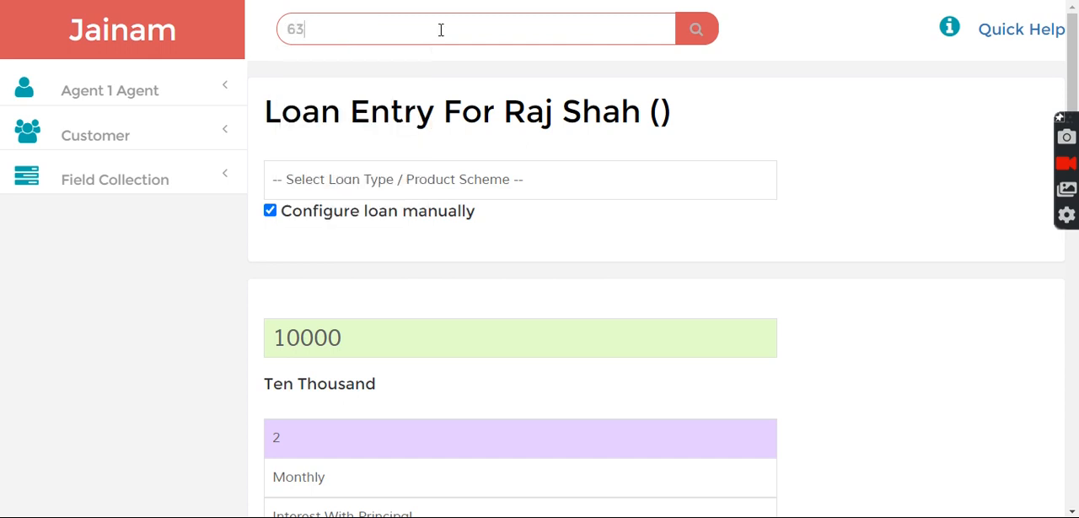
pyautogui.click(699, 34)
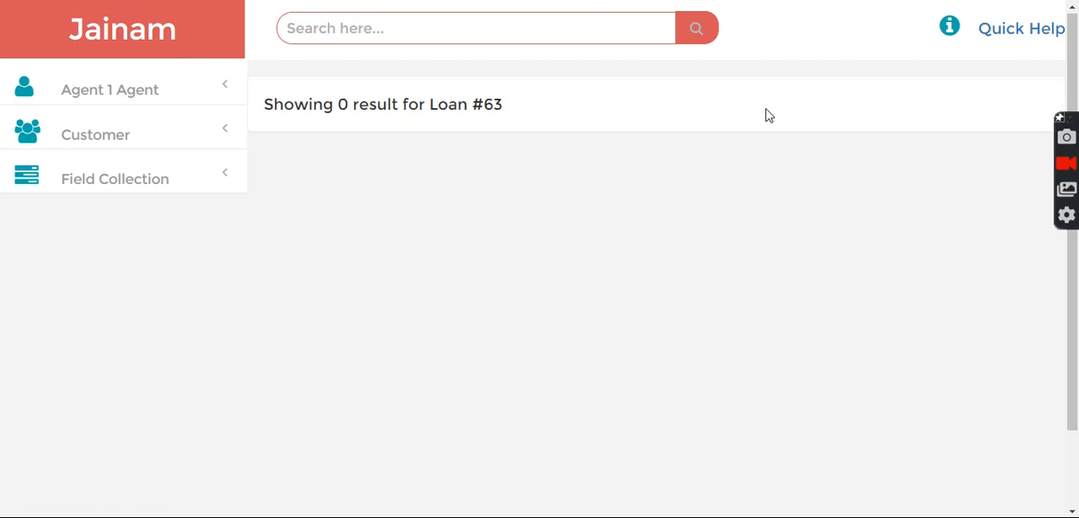
pyautogui.click(405, 19)
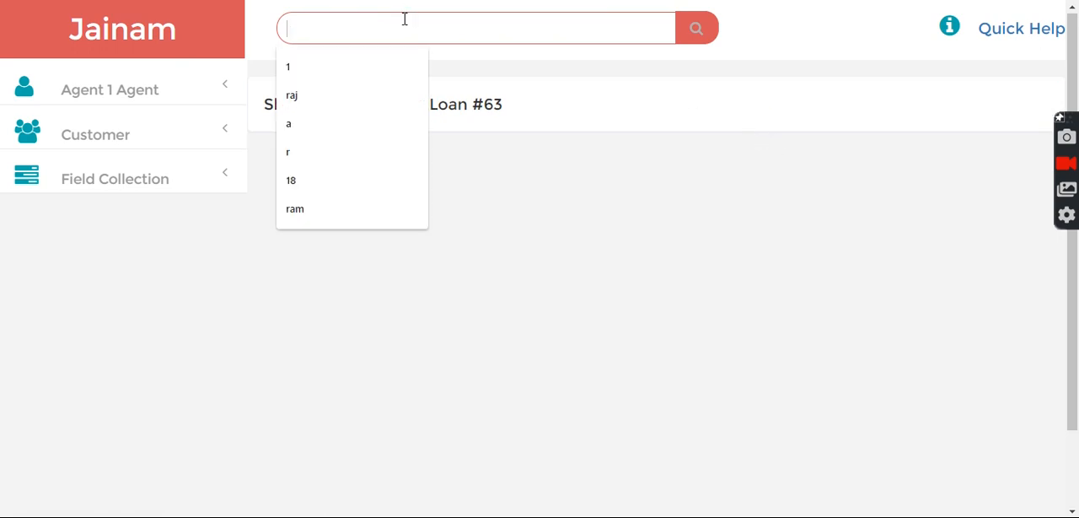
pyautogui.click(607, 195)
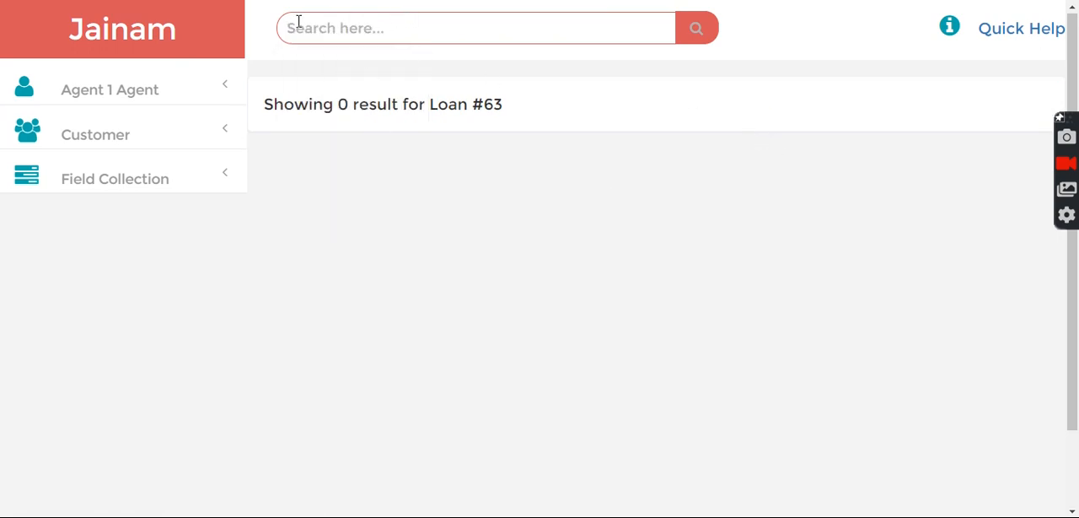
# - Sign out of the agent account and log in with the administrator's saved login and account password
pyautogui.click(110, 95)
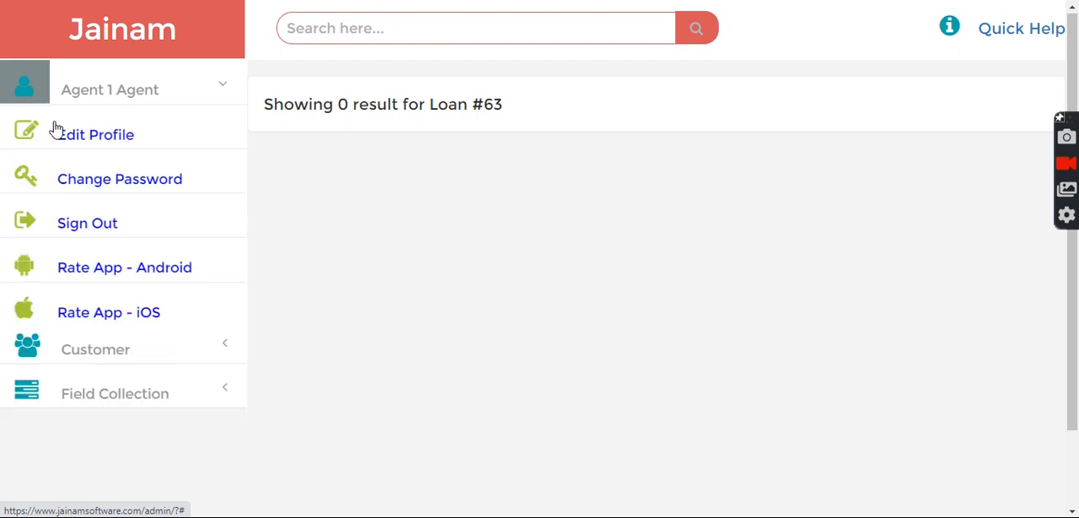
pyautogui.click(93, 232)
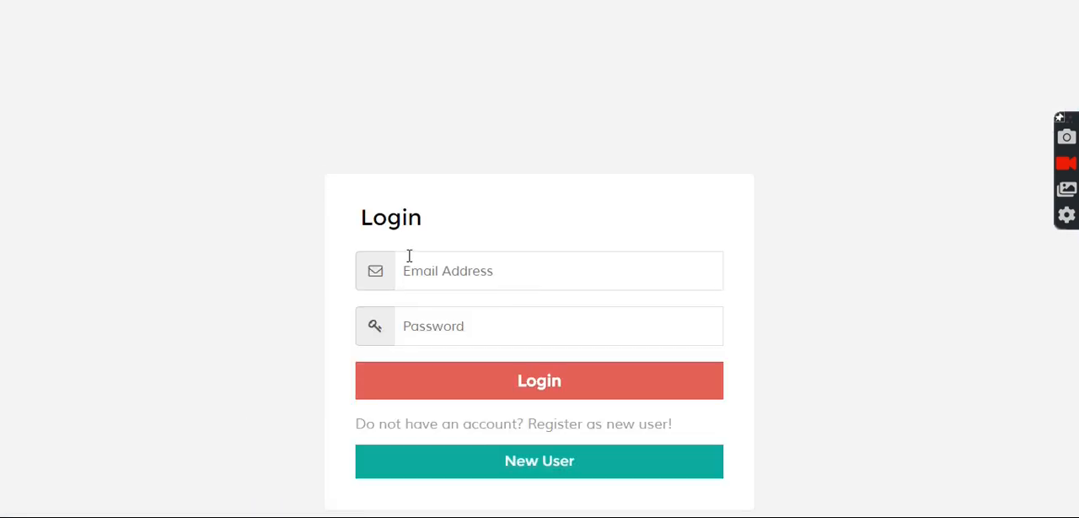
pyautogui.click(438, 277)
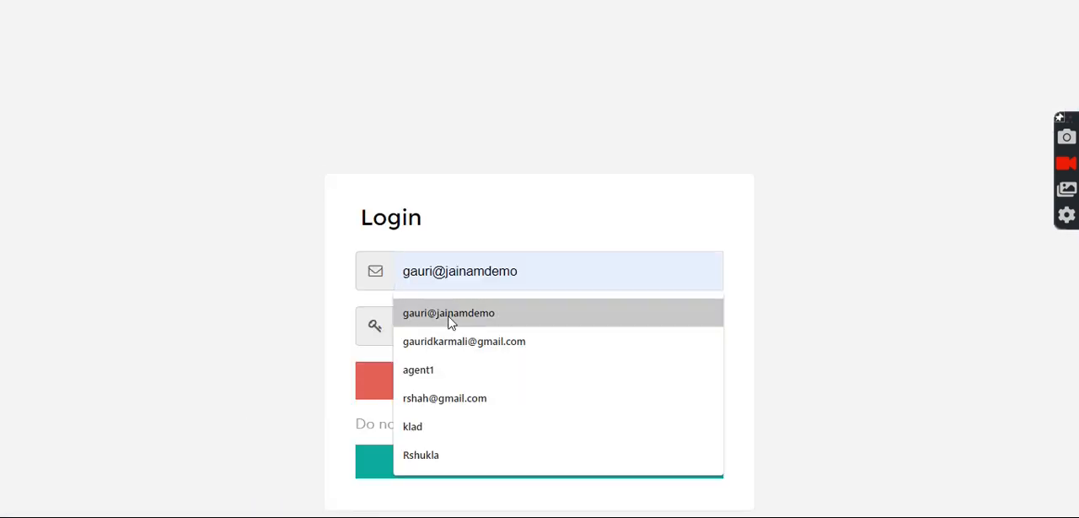
pyautogui.click(448, 313)
pyautogui.write('1')
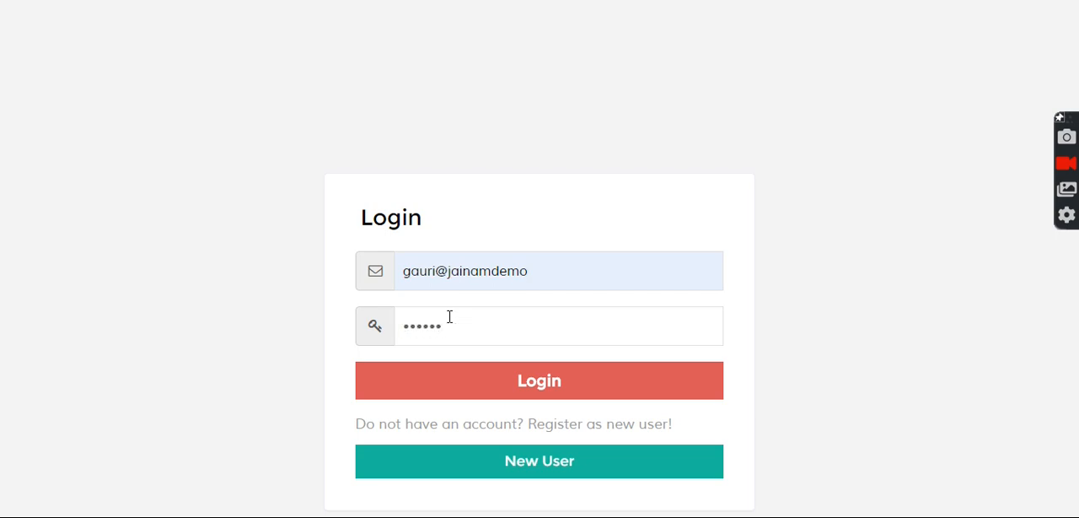
pyautogui.click(531, 393)
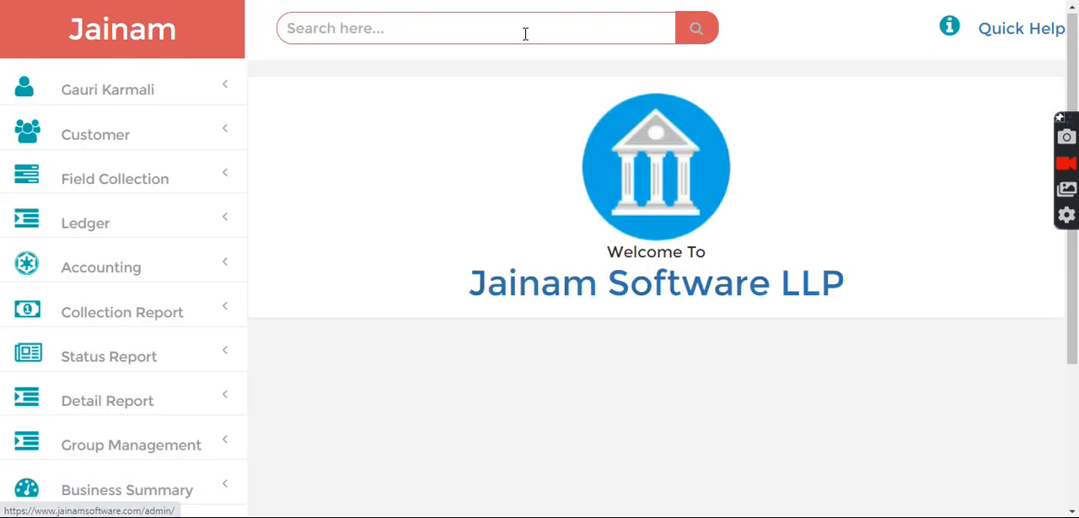
# - Look up the agent's newly created loan by its loan number from the administrator account
pyautogui.click(434, 33)
pyautogui.write('63')
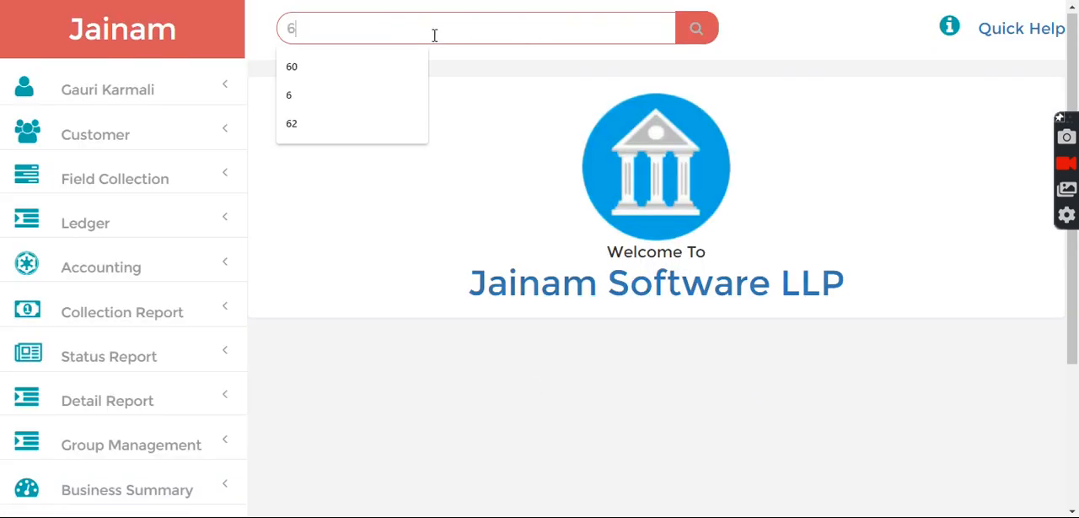
pyautogui.click(702, 35)
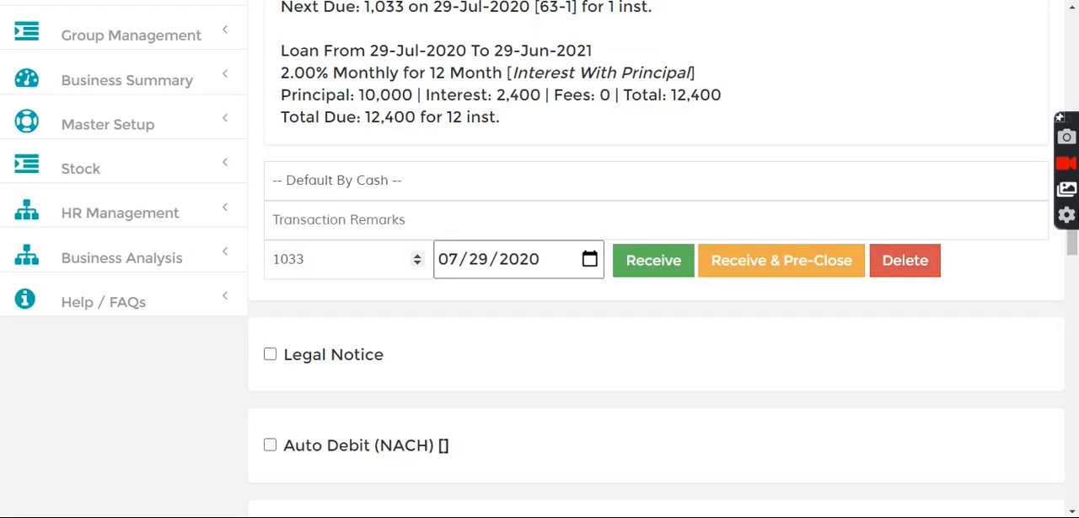
# - Review the Charges entry in the loan's Transaction statement, and return to the home page
pyautogui.scroll(-5, 1074, 302)
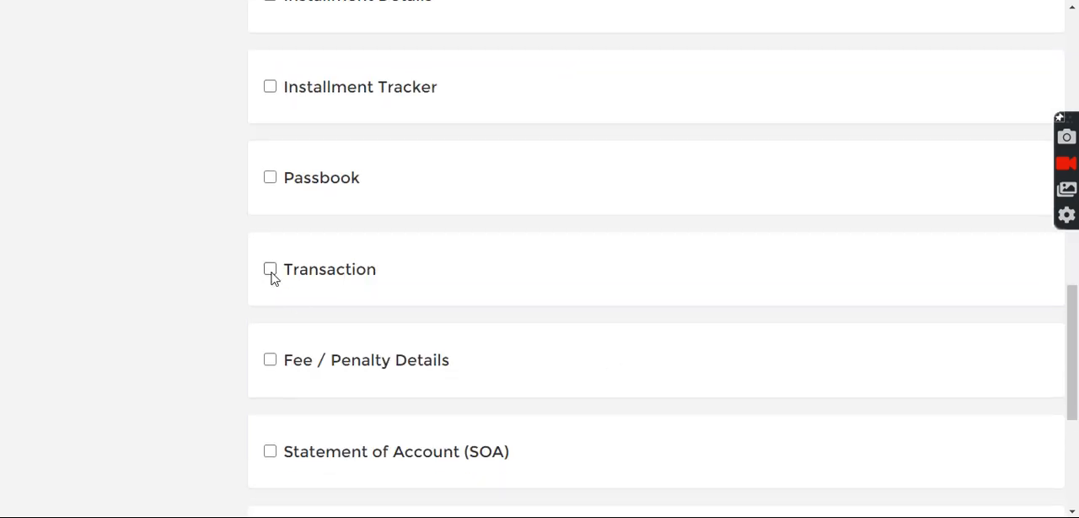
pyautogui.click(269, 269)
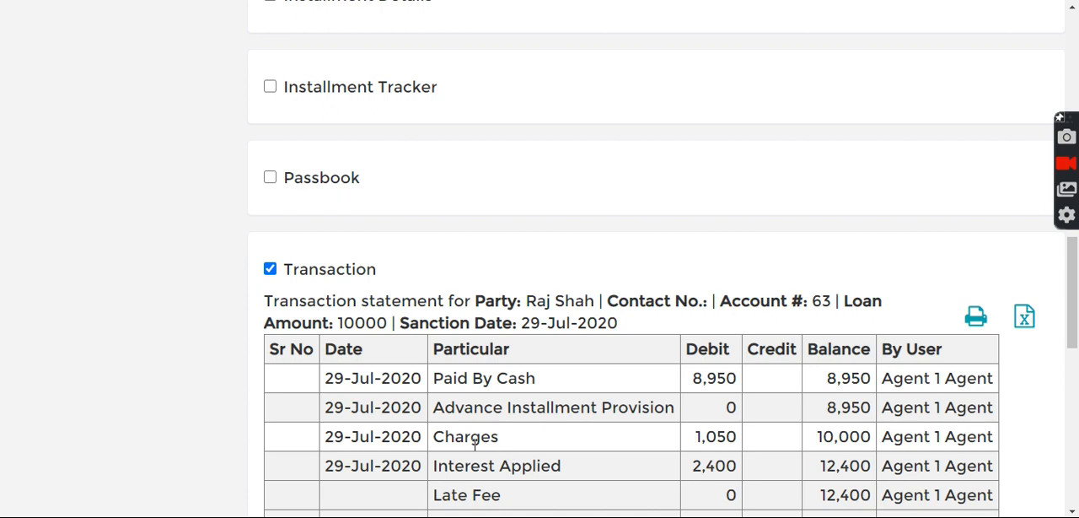
pyautogui.moveTo(470, 437); pyautogui.dragTo(678, 447)
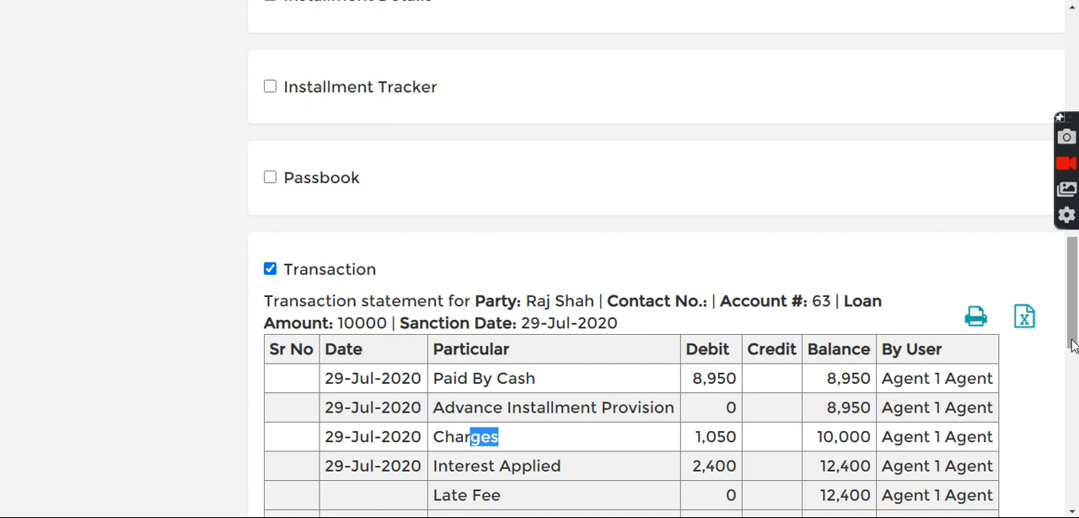
pyautogui.moveTo(1072, 345); pyautogui.dragTo(1045, 80)
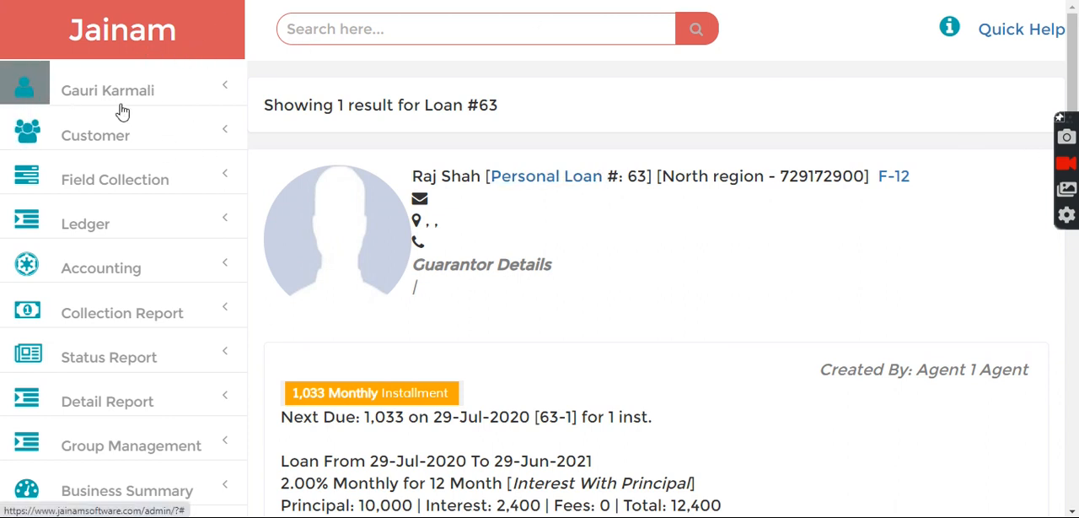
pyautogui.click(127, 54)
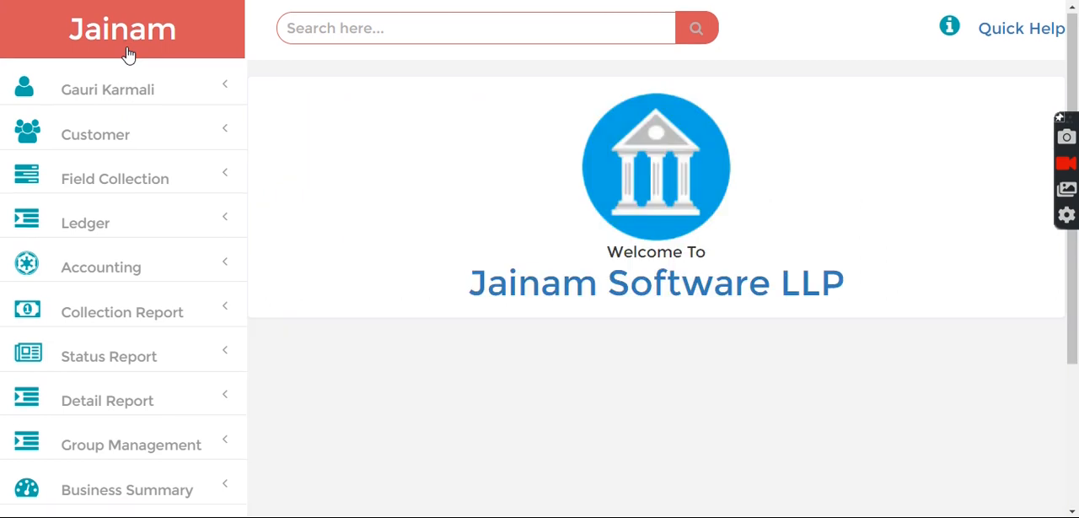